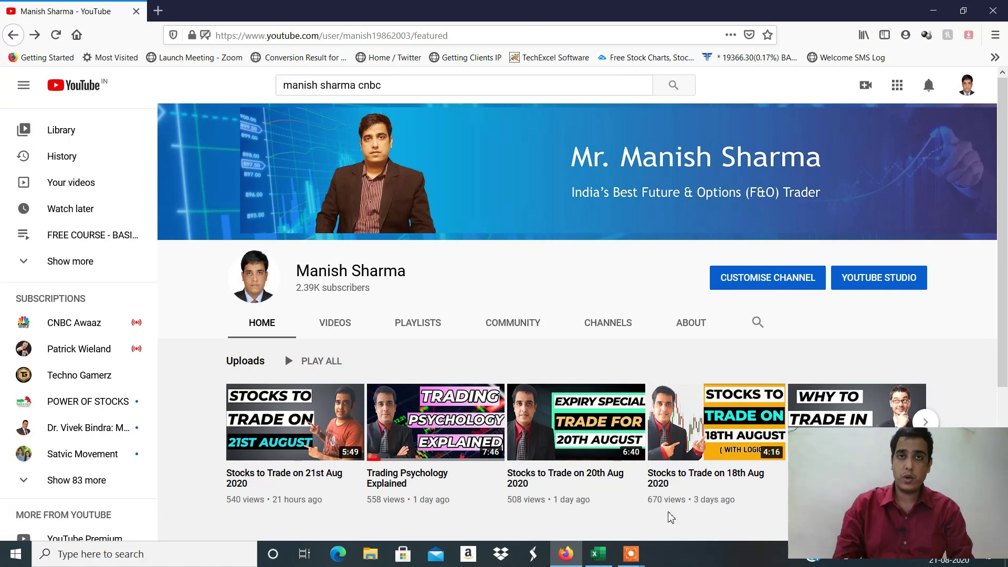
Switch to the How to make Trade Journal workbook in Excel and select the Sr. No heading.
key("alt+Tab")
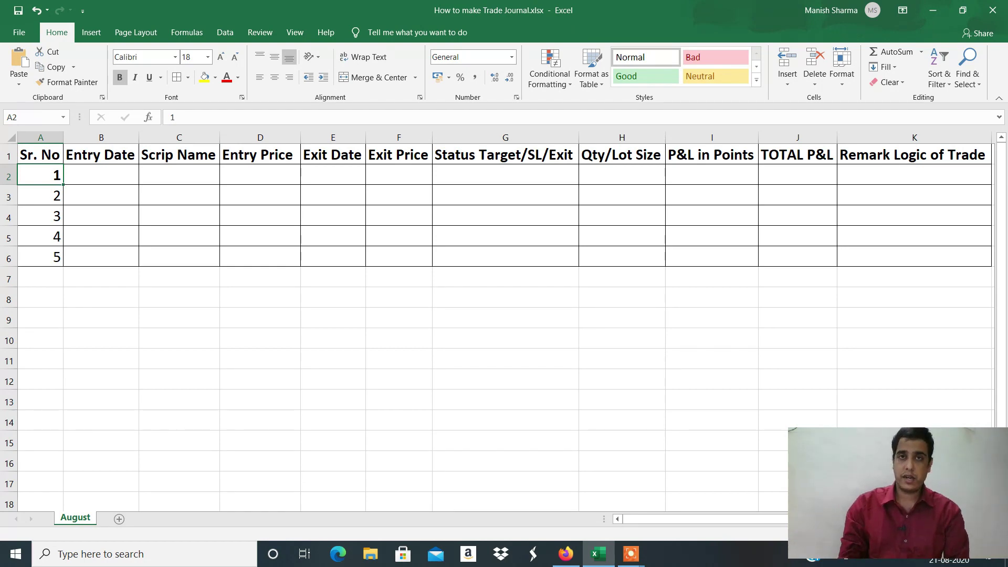
key("alt+Tab")
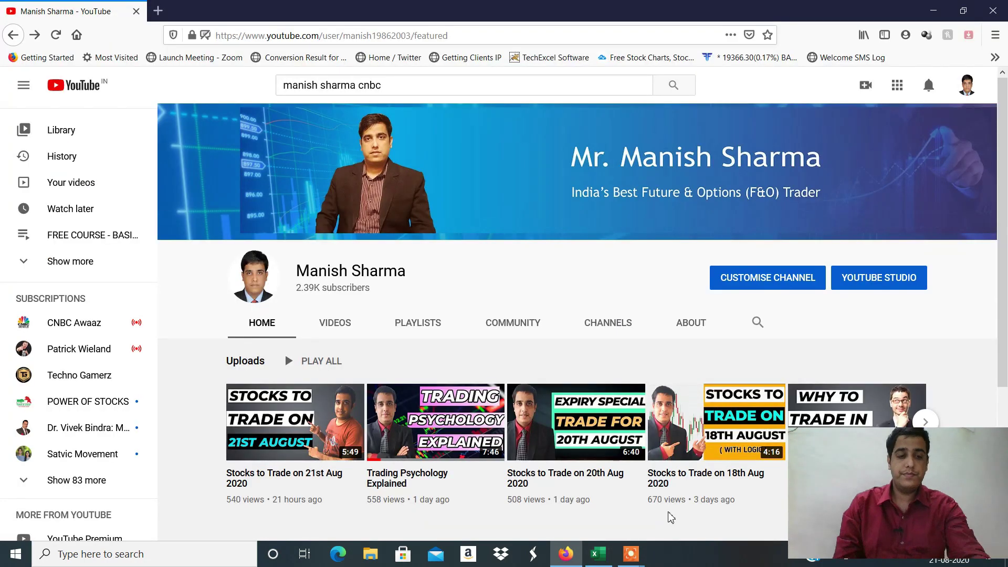
key("alt+Tab")
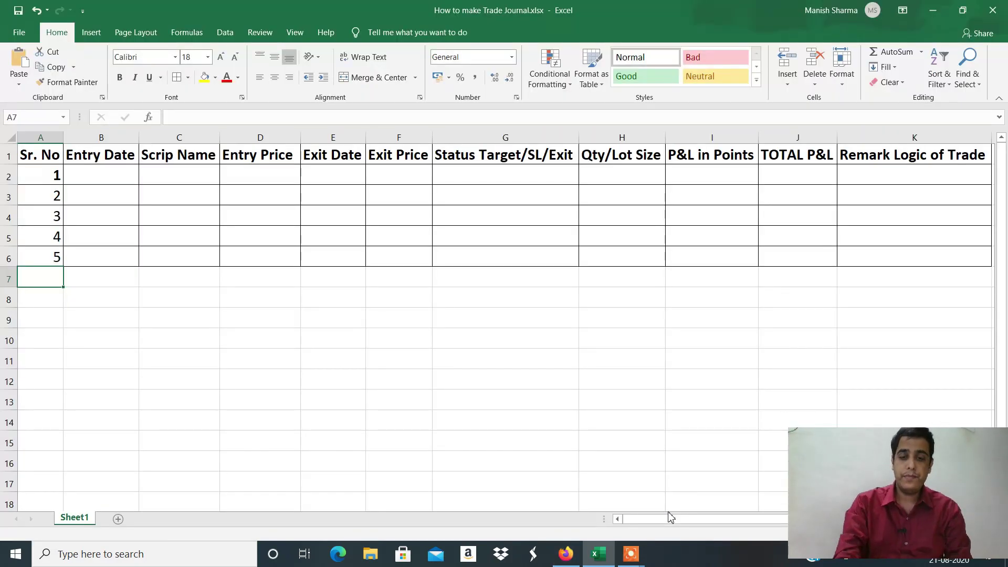
key("Up")
key("Up")
key("Up")
key("Up")
key("Up")
key("Up")
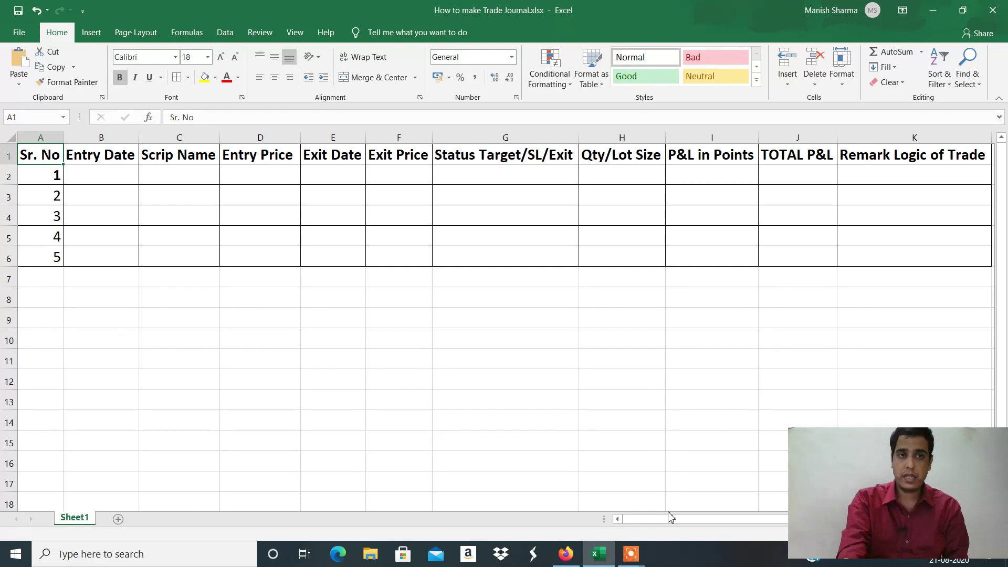
Examine the journal's column headings from Entry Date through Status Target/SL/Exit, cell by cell.
key("Right")
key("Right")
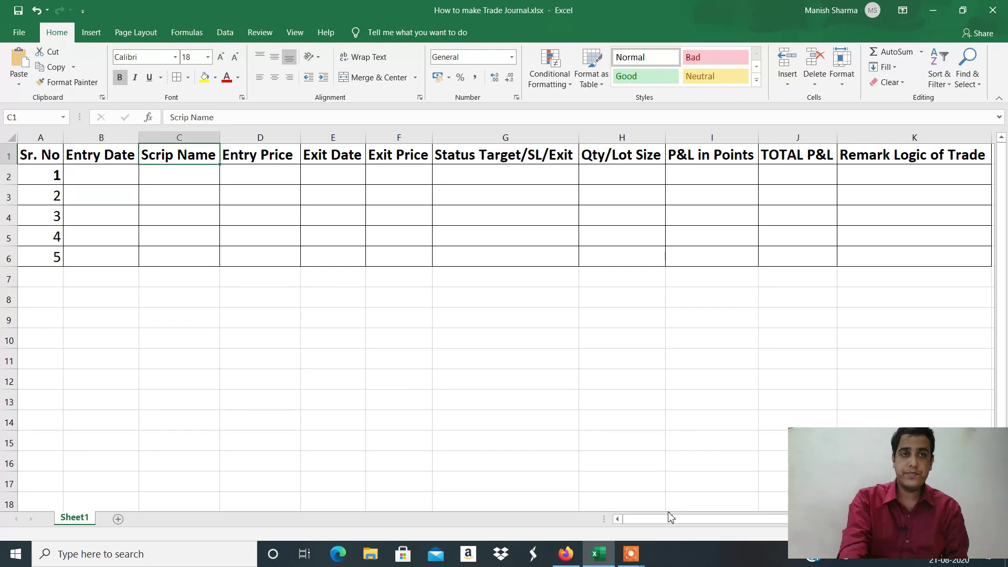
key("Right")
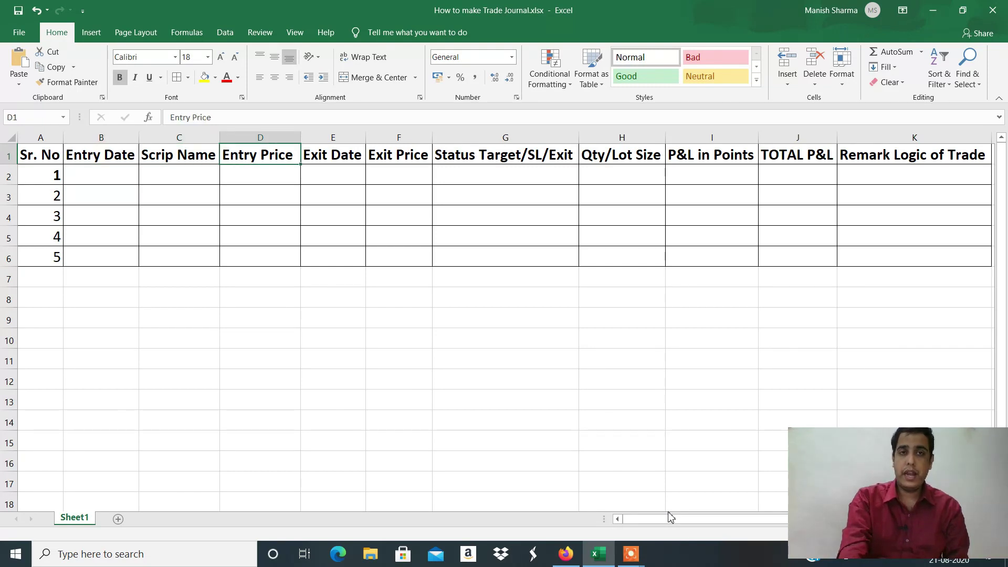
key("Right")
key("Right")
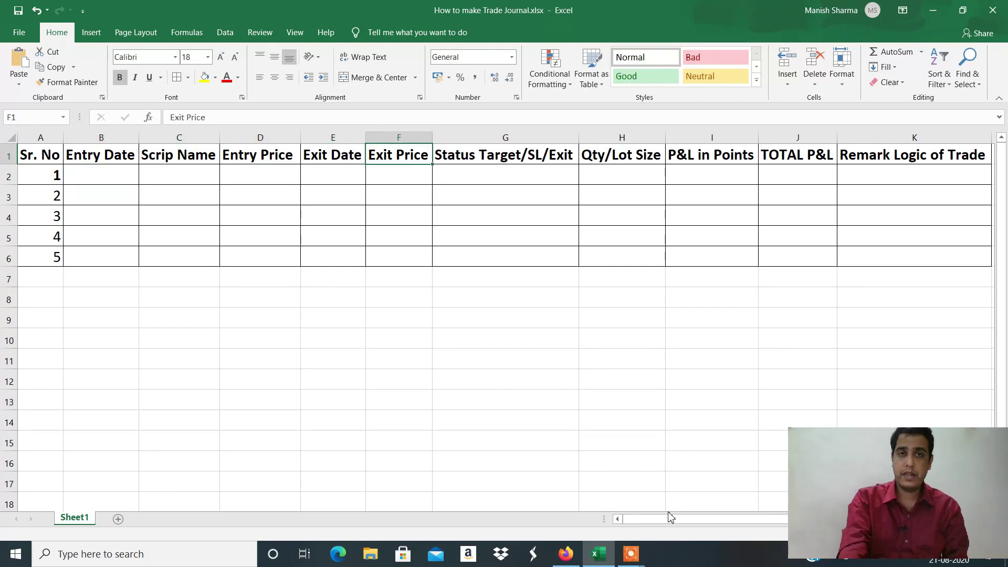
key("Right")
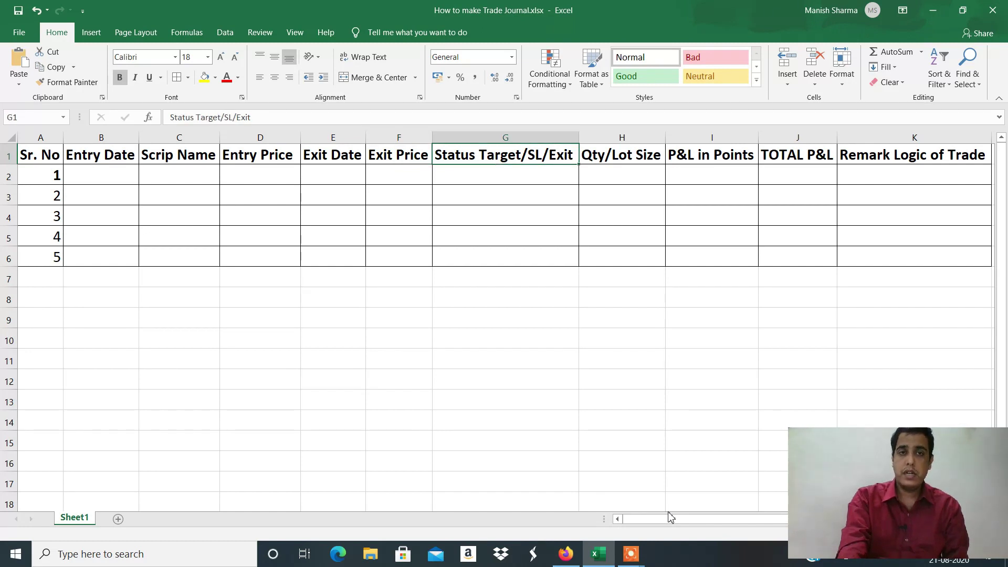
key("Left")
key("Left")
key("Left")
key("Left")
key("Right")
key("Right")
key("Right")
key("Right")
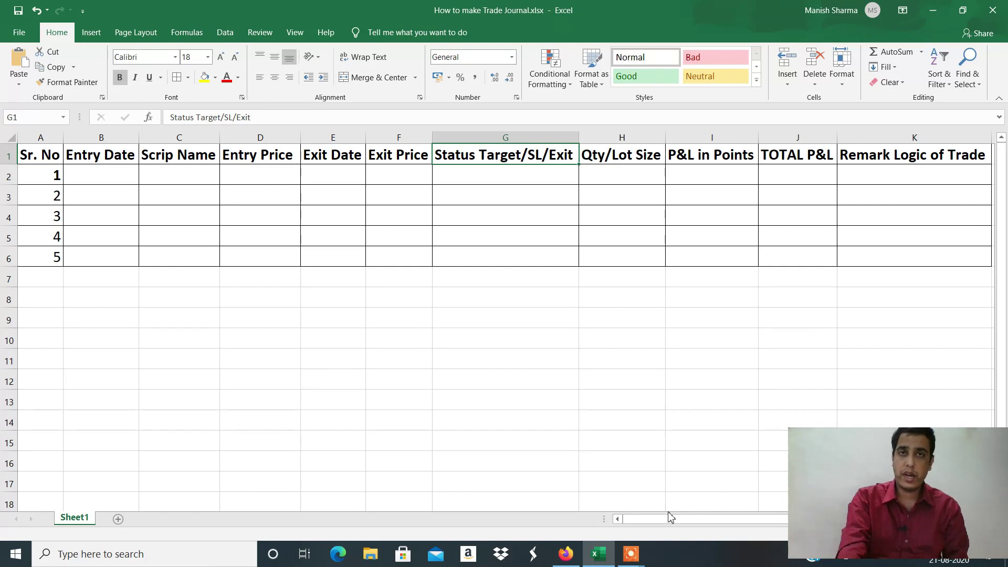
Examine the entry cells under Status Target/SL/Exit and the Qty/Lot Size column of the journal.
key("Down")
key("Down")
key("Down")
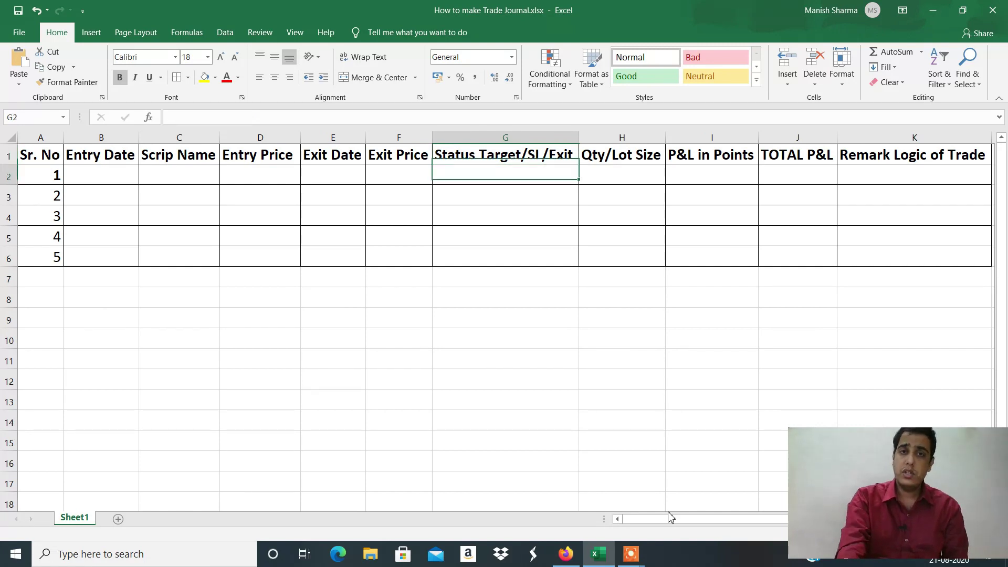
key("Right")
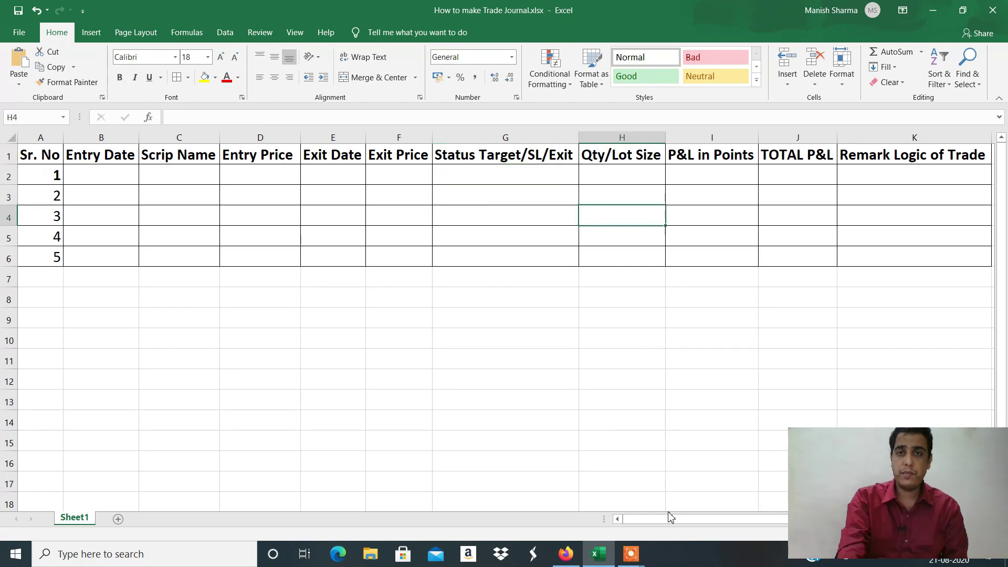
key("Up")
key("Up")
key("Up")
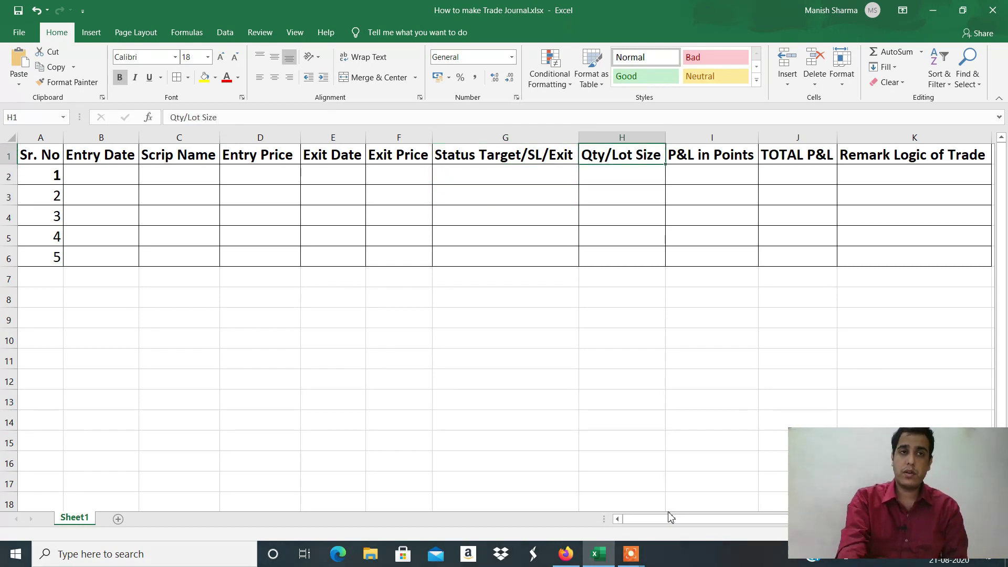
key("Down")
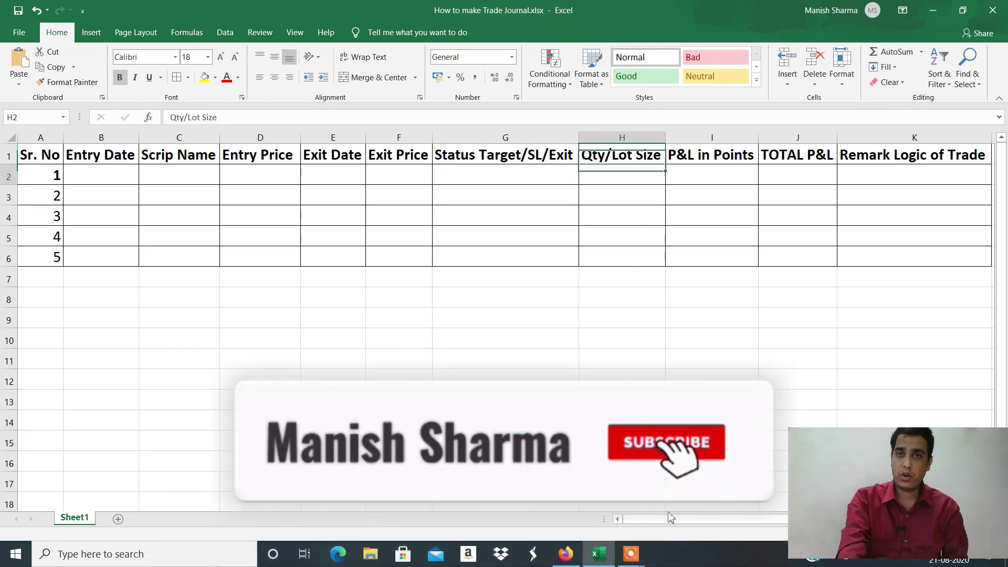
key("Up")
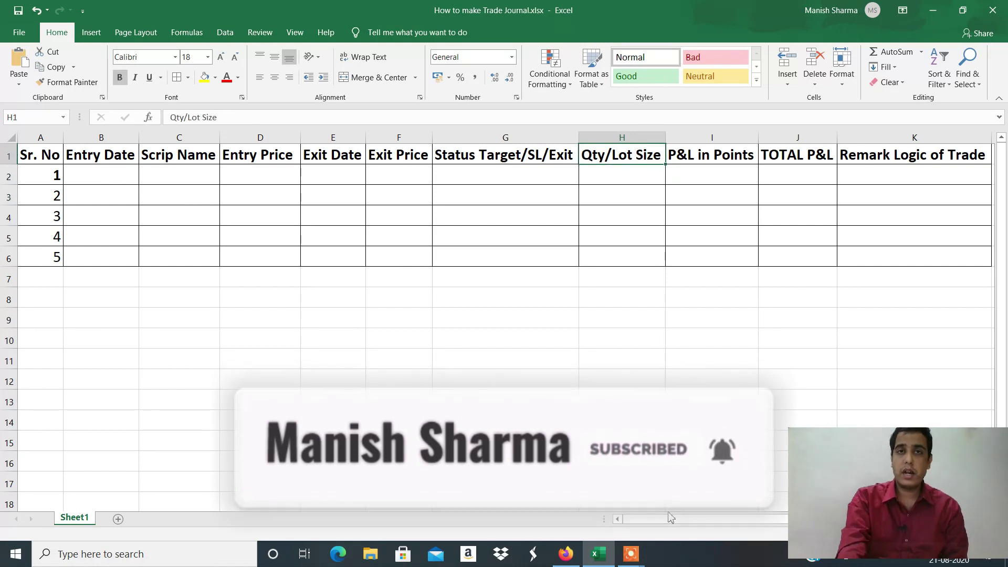
key("Down")
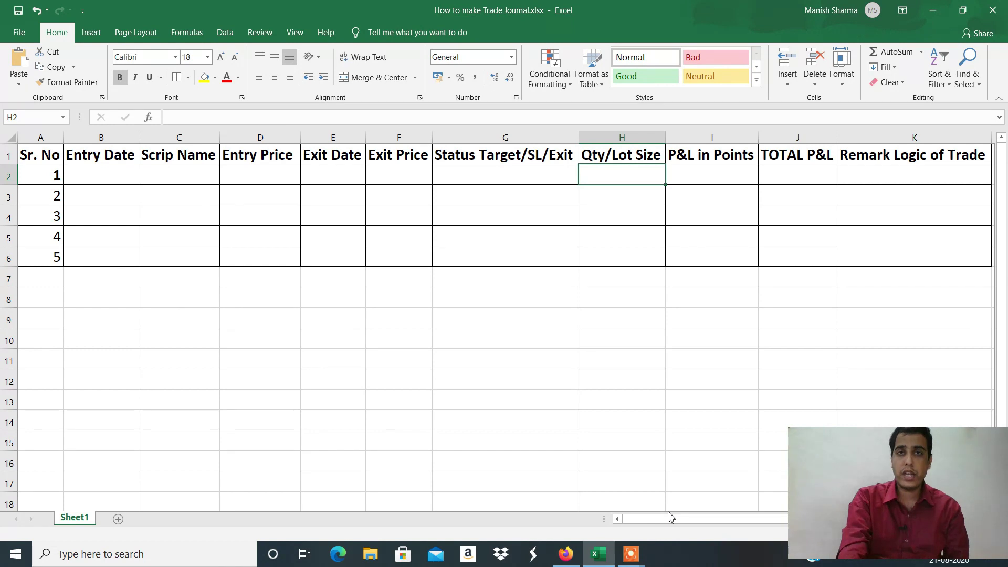
Examine the P&L in Points, TOTAL P&L and Remark Logic of Trade columns in the journal.
key("Right")
key("Up")
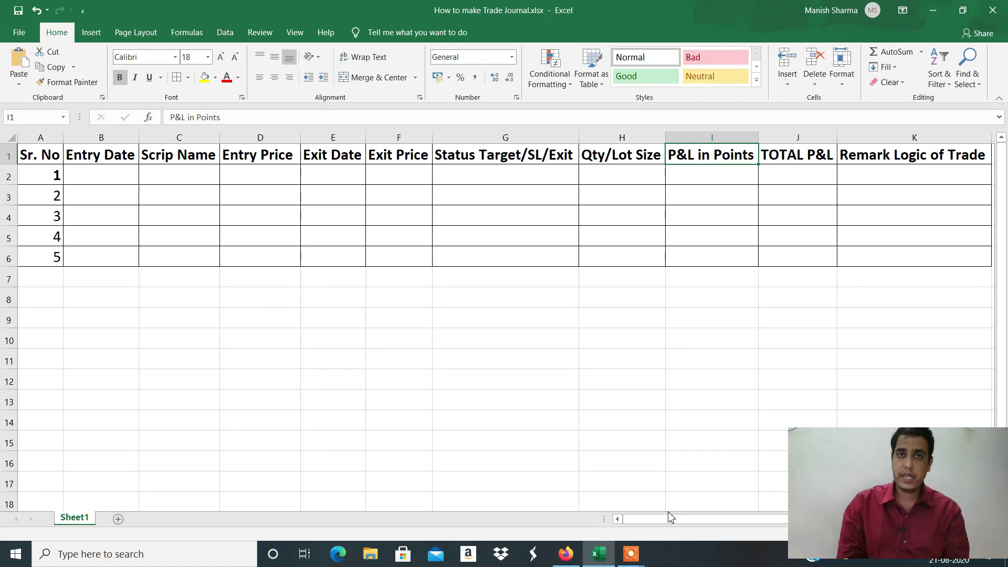
key("Down")
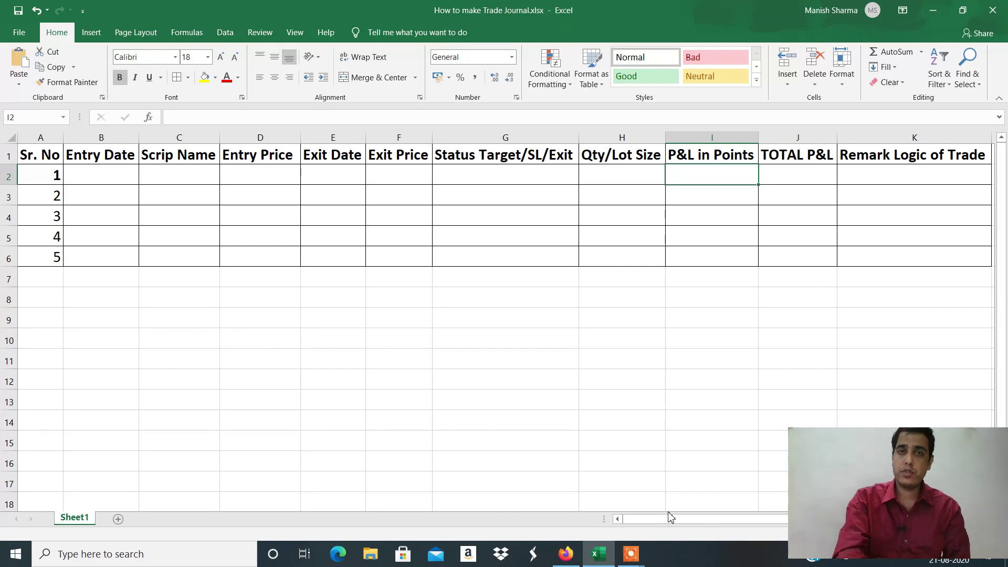
key("Right")
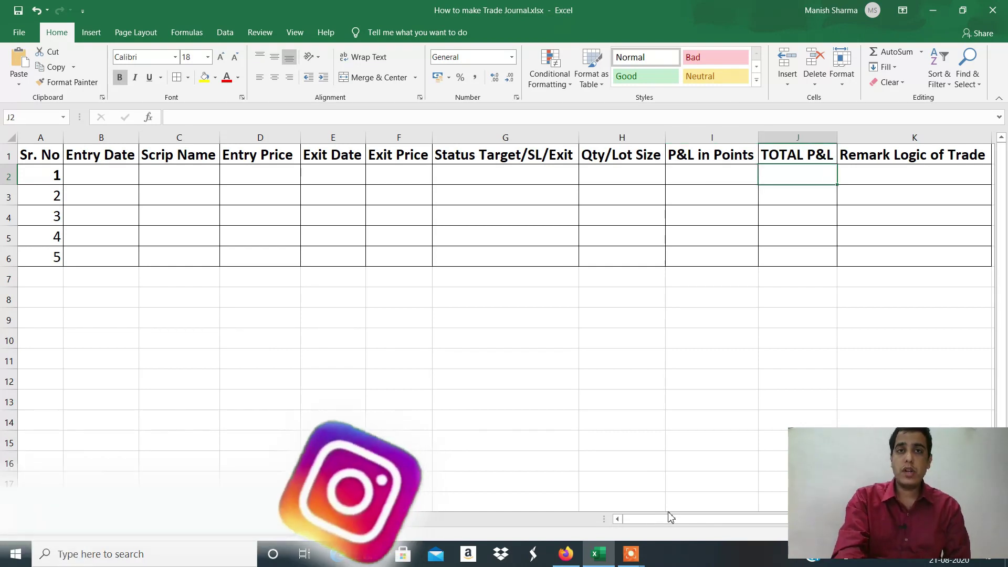
key("Left")
key("Left")
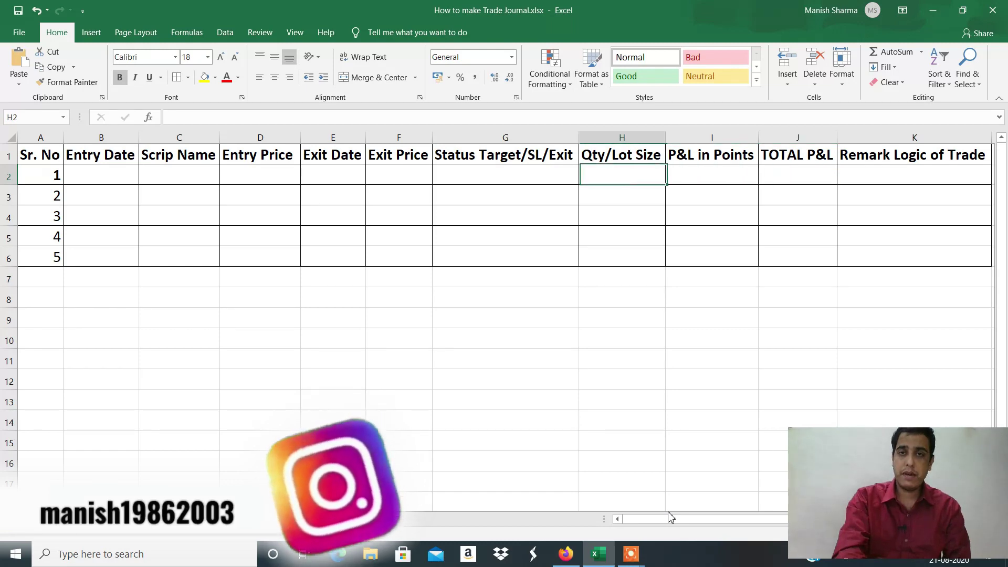
key("Right")
key("Right")
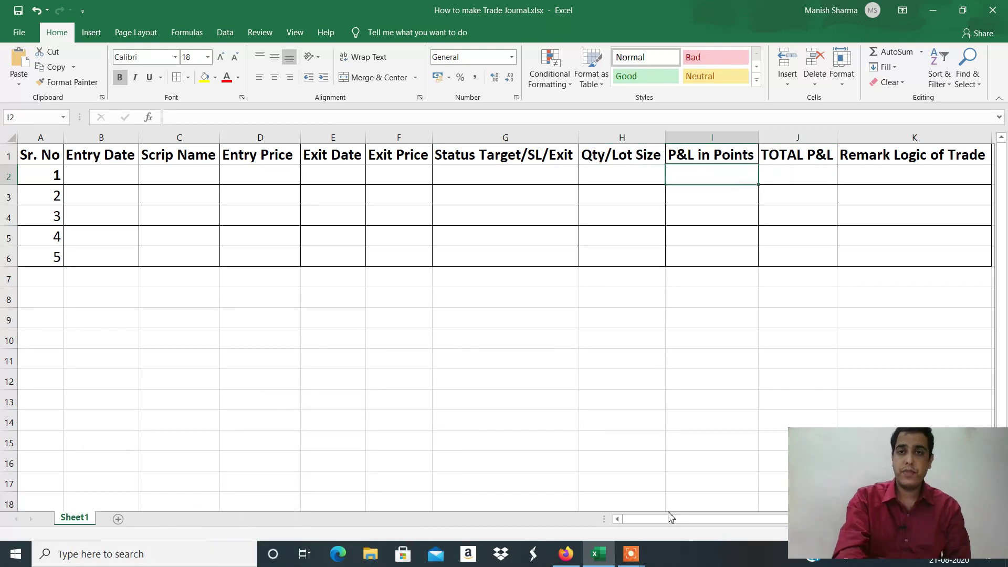
key("Right")
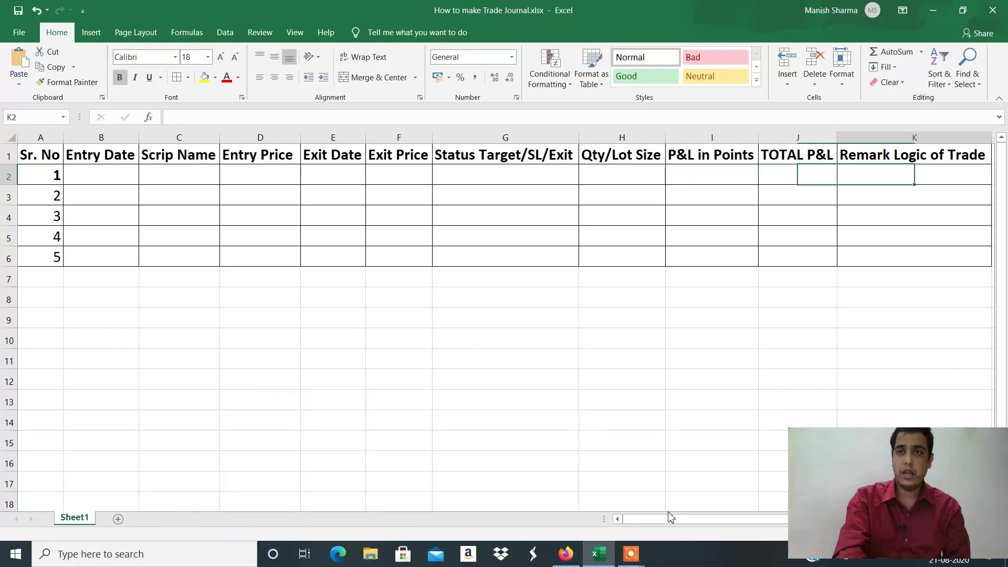
key("Up")
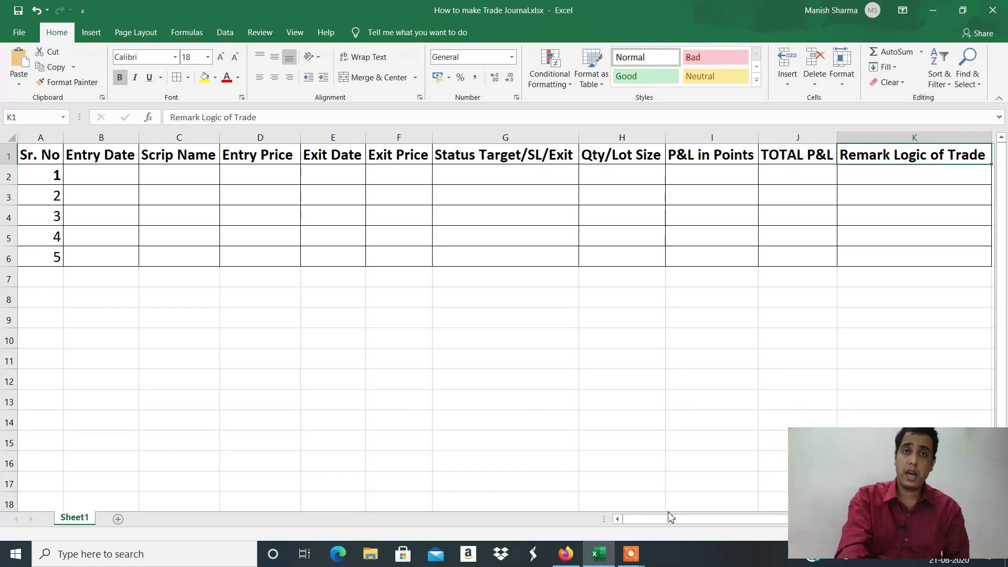
key("Down")
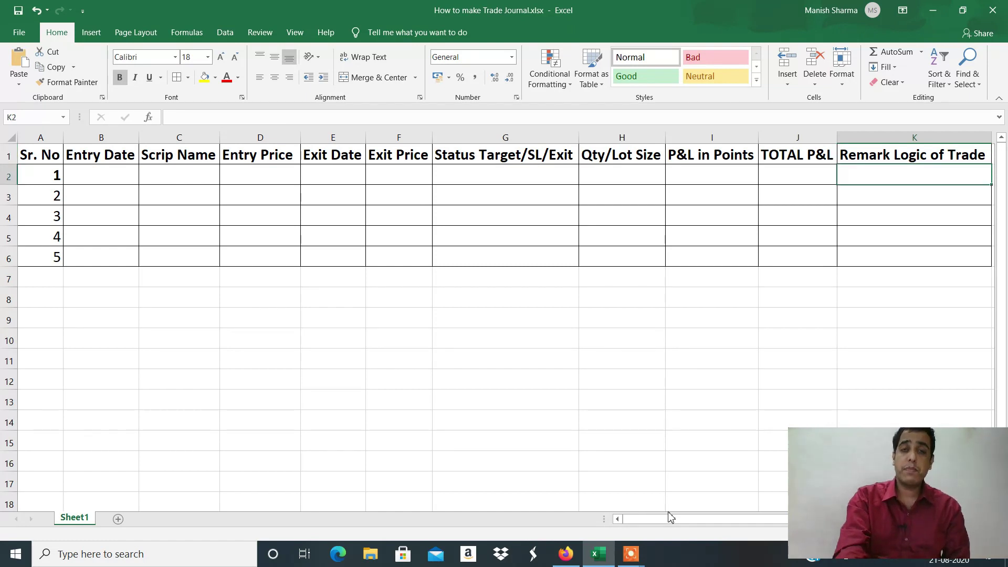
Go back along the first trade's row to its Sr. No cell, A2.
key("Left")
key("Left")
key("Left")
key("Left")
key("Left")
key("Left")
key("Left")
key("Left")
key("Left")
key("Left")
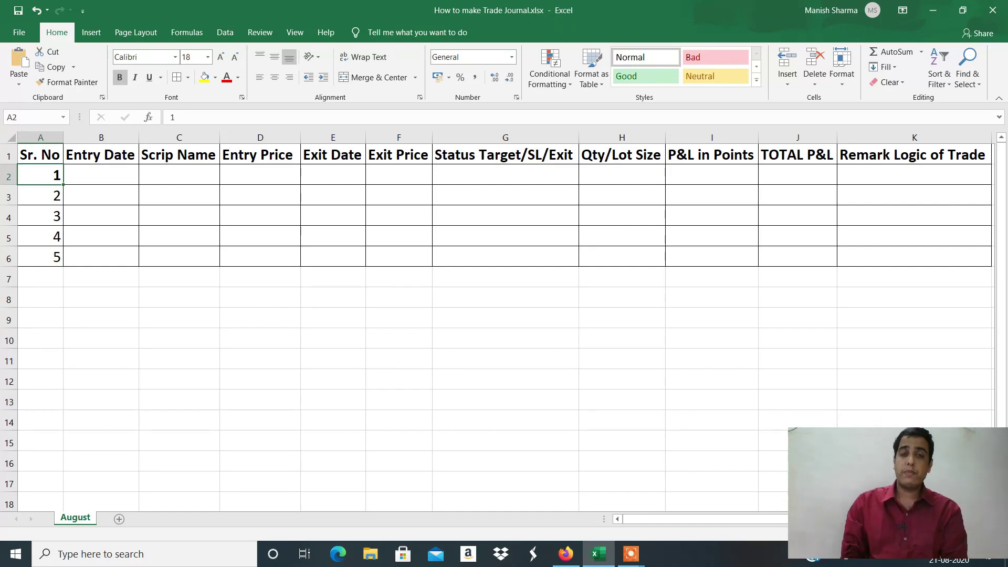
Examine the My Mistake in this Trade heading and the first trade's TOTAL P&L and mistake cells.
left_click(873, 163)
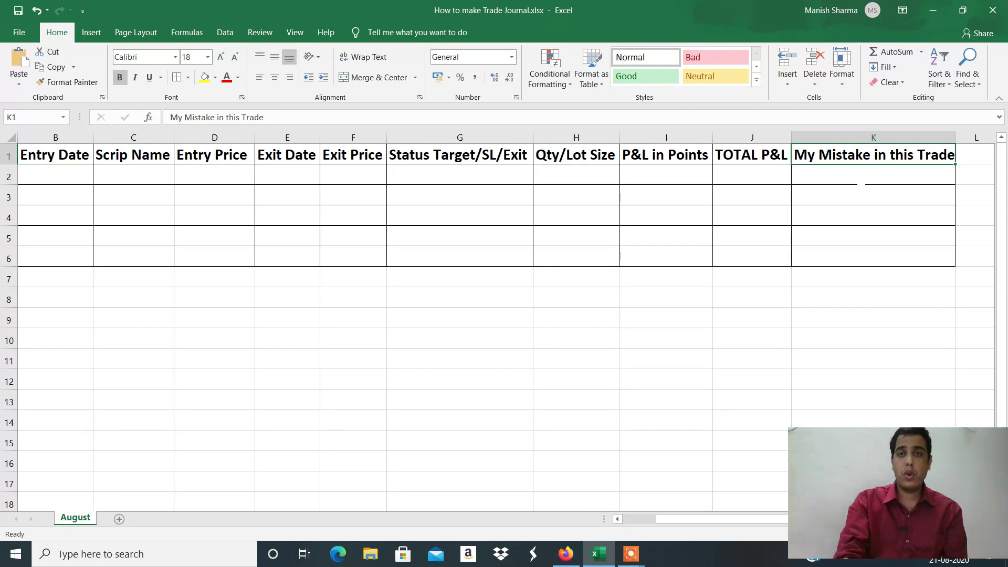
left_click(752, 174)
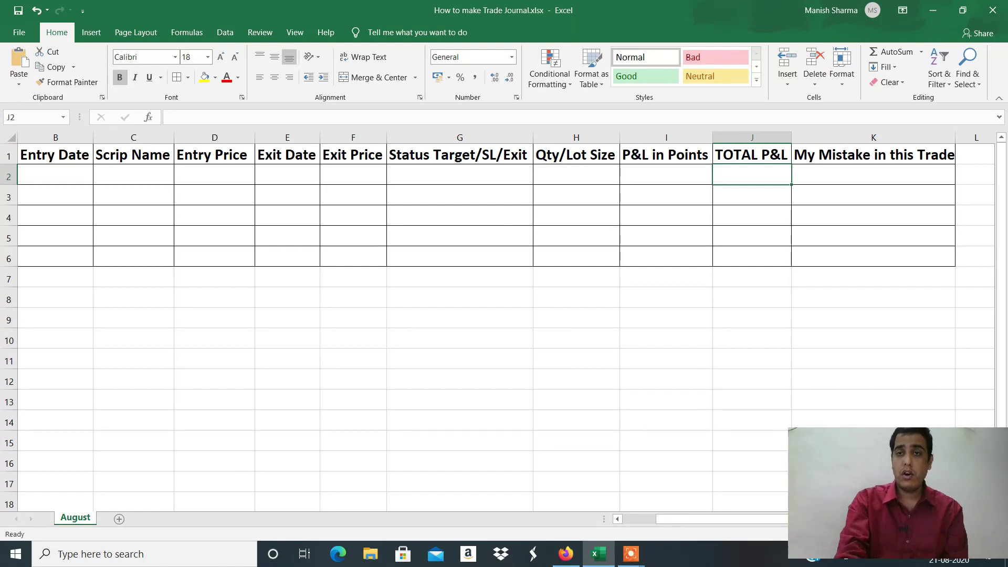
left_click(874, 175)
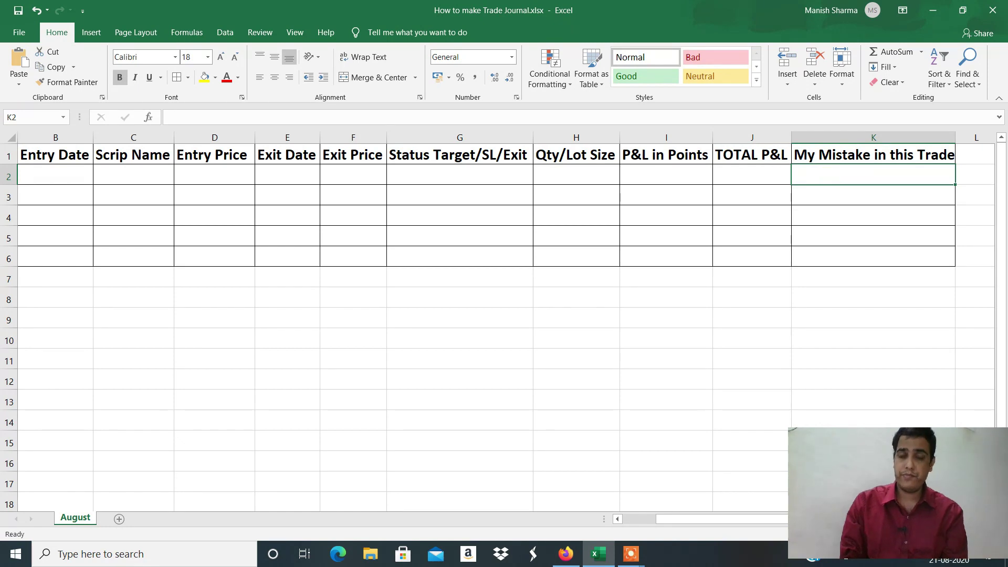